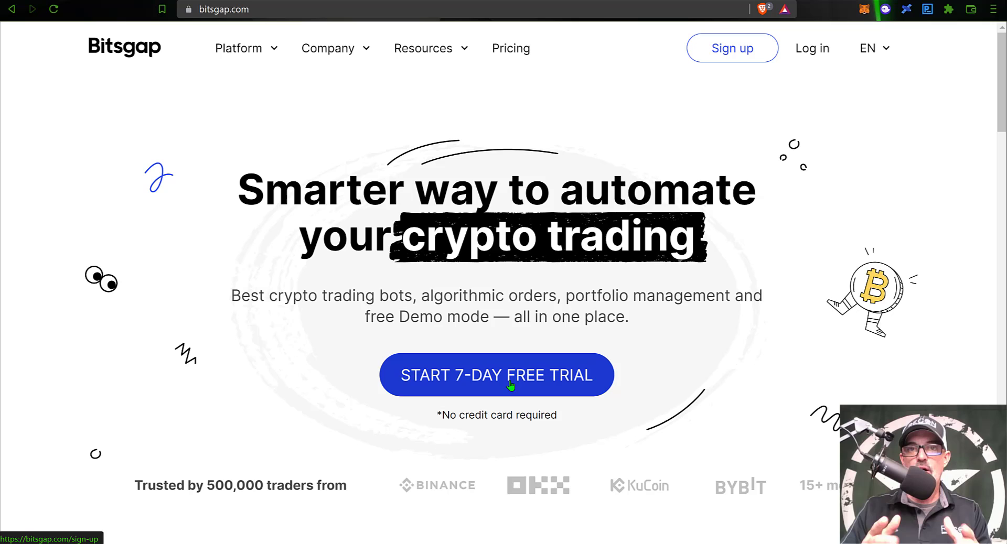
Step: Highlight the word Demo in the homepage subtitle
drag(399, 317, 490, 318)
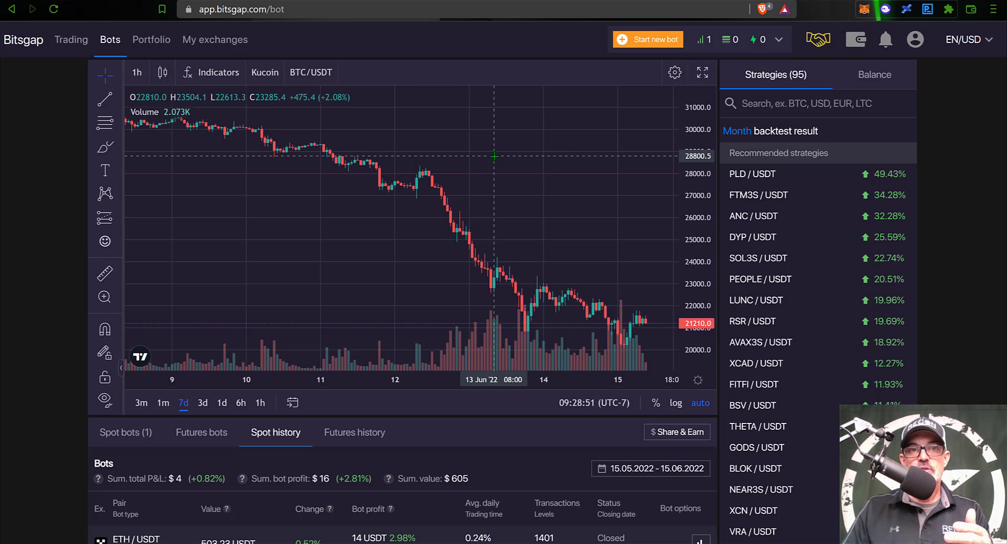
Step: Go to My exchanges to view the connected exchanges and their balances
click(220, 44)
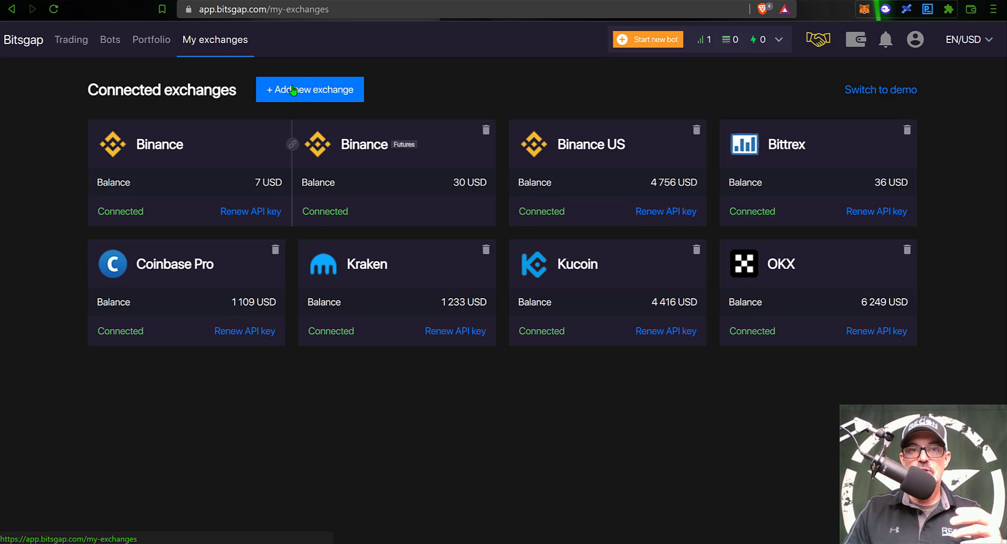
click(324, 95)
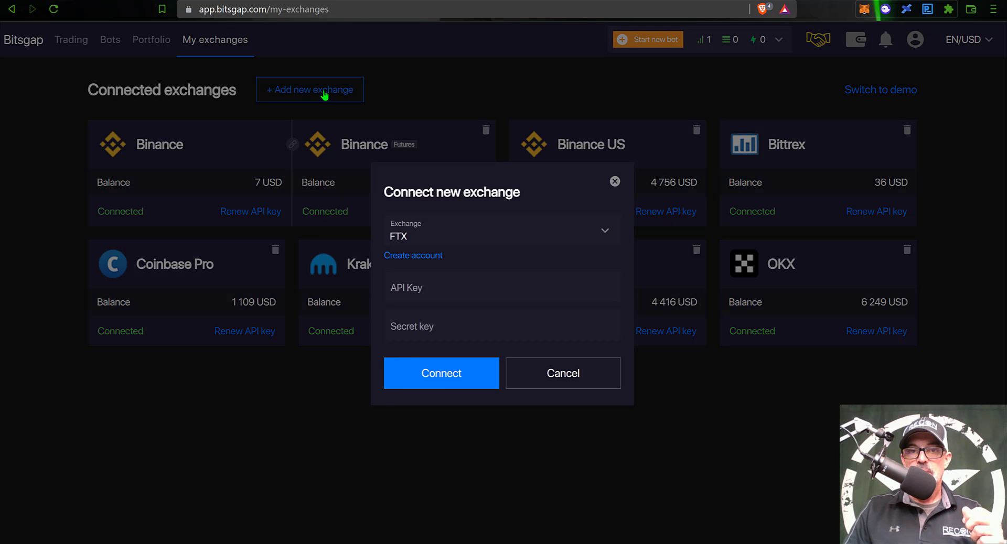
click(608, 229)
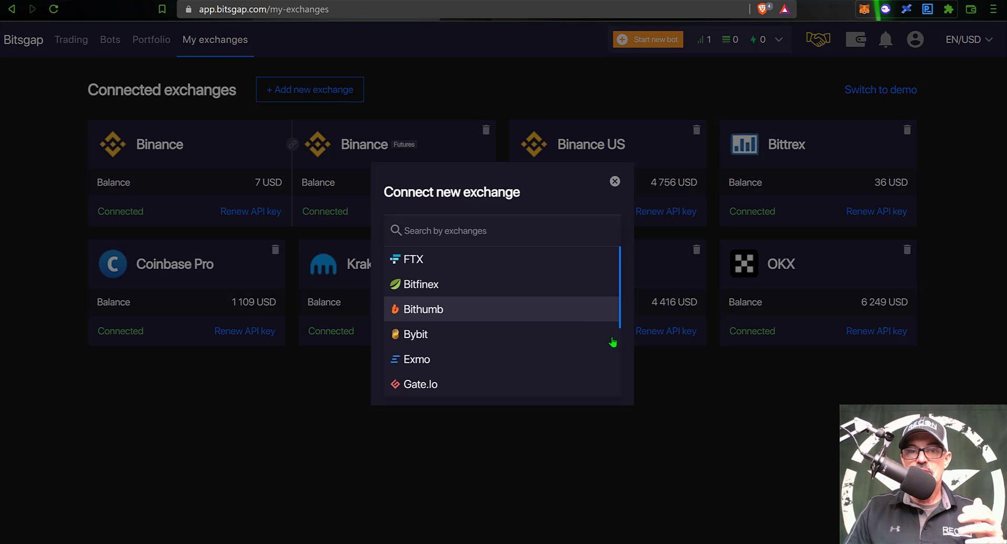
click(596, 331)
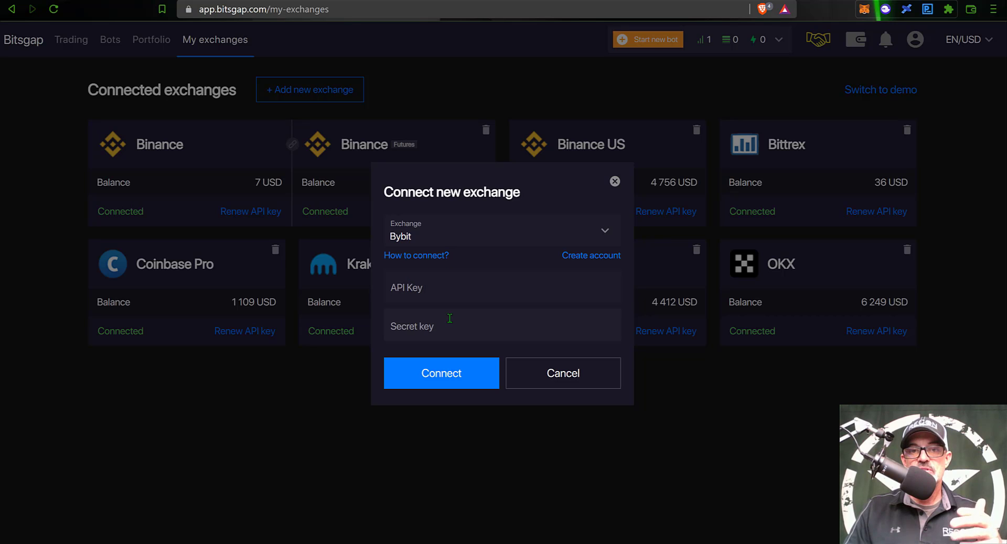
click(465, 375)
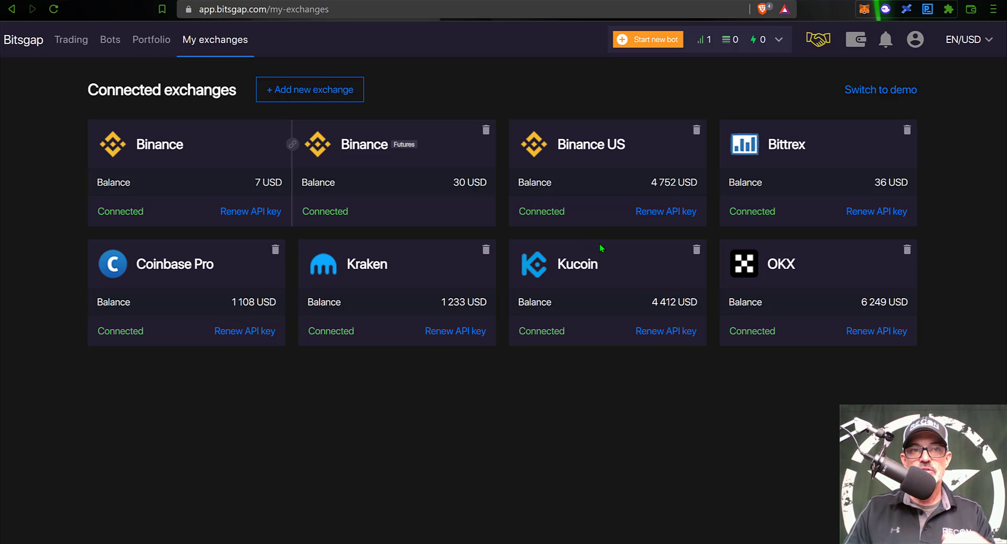
Step: From the Bots page, begin a new SBot grid bot for Kucoin BTC/USDT
click(110, 42)
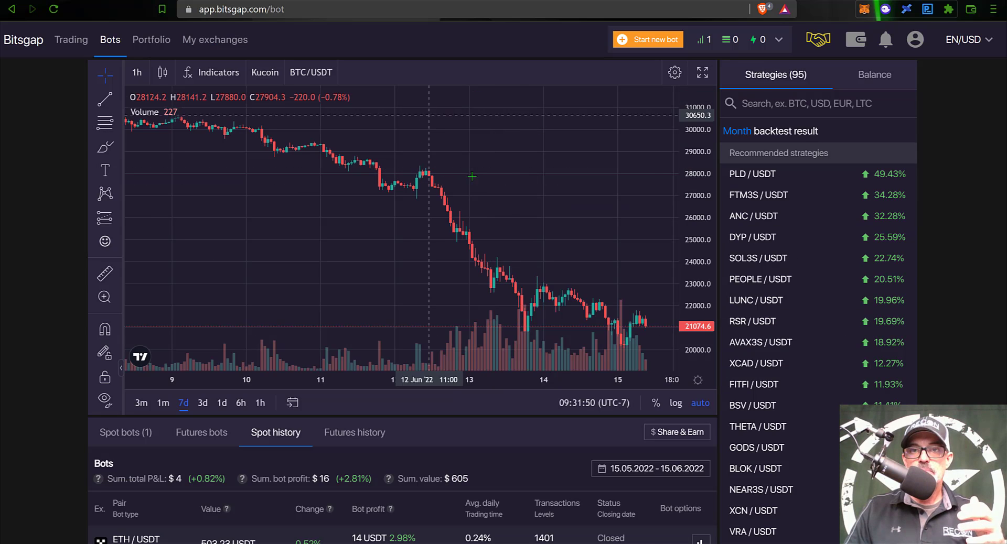
click(647, 44)
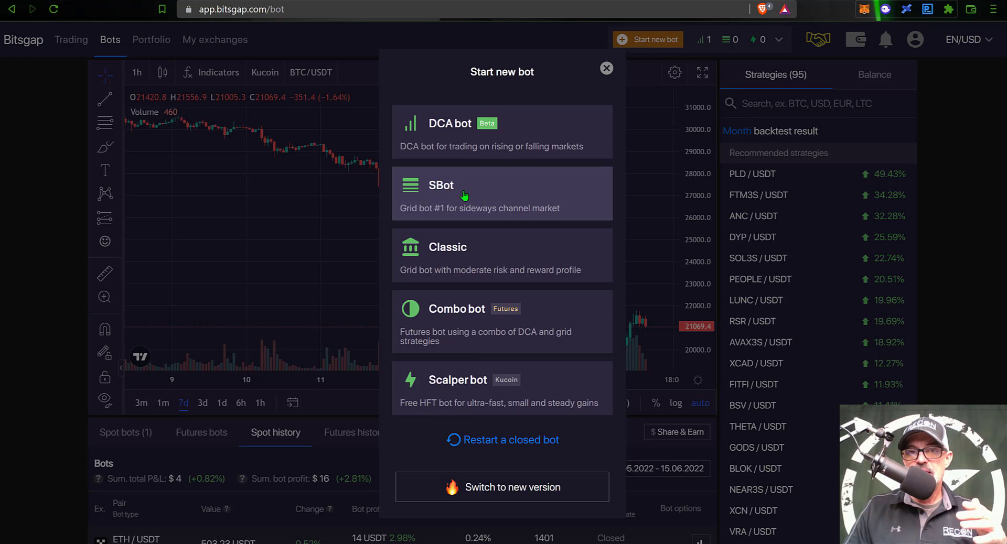
click(474, 194)
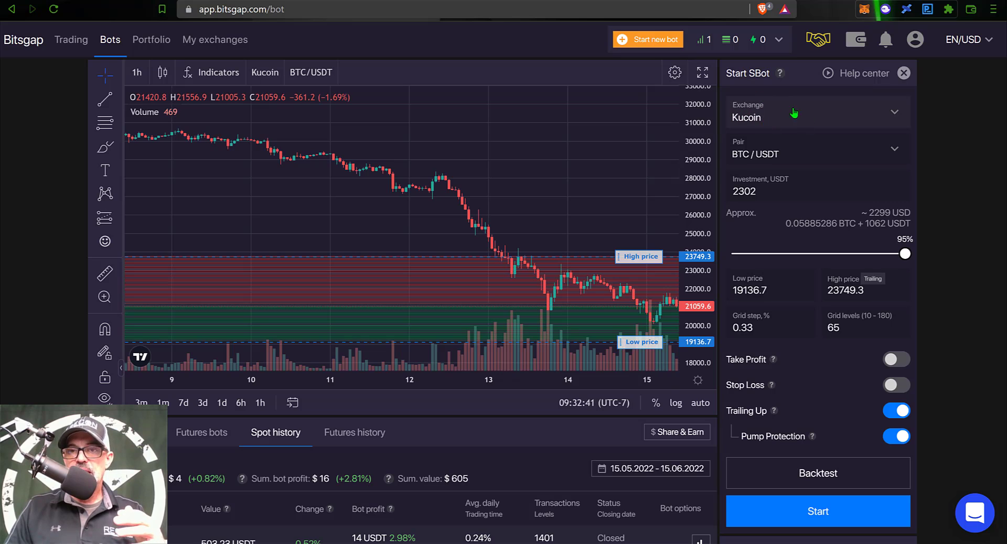
click(894, 115)
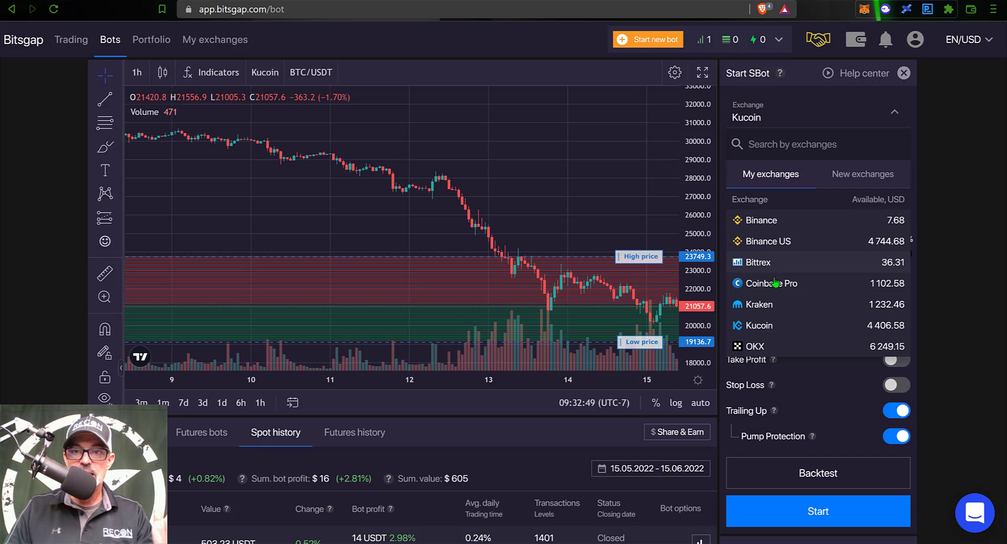
click(766, 327)
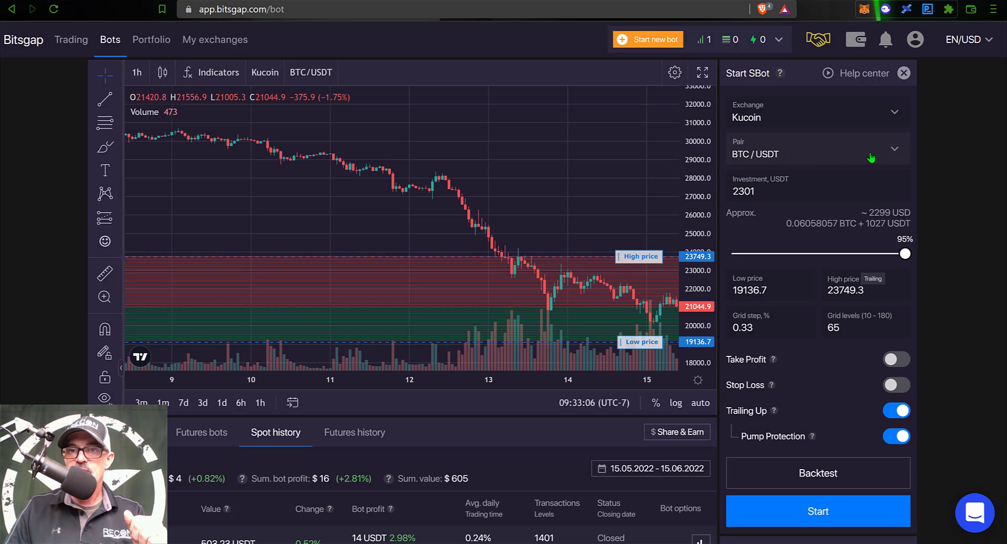
click(893, 153)
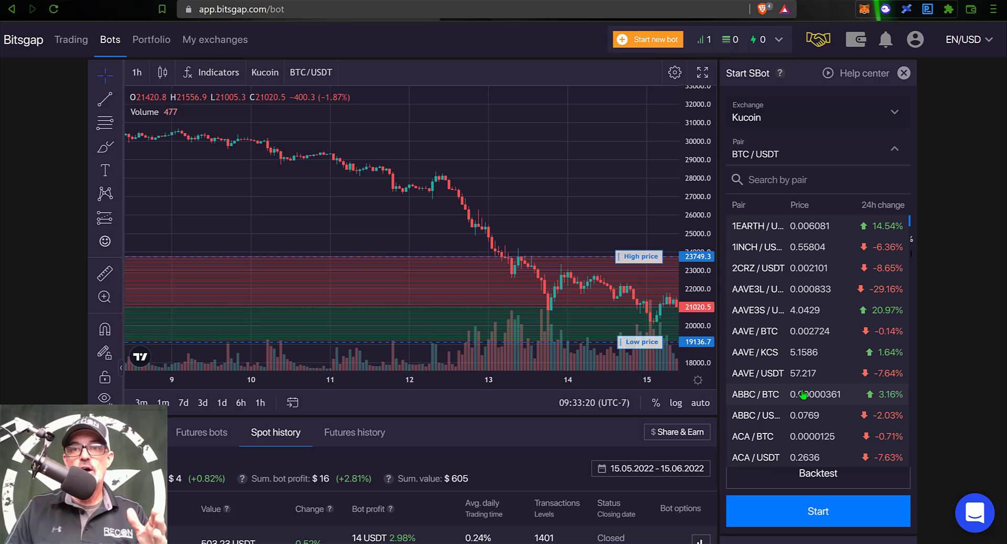
click(775, 157)
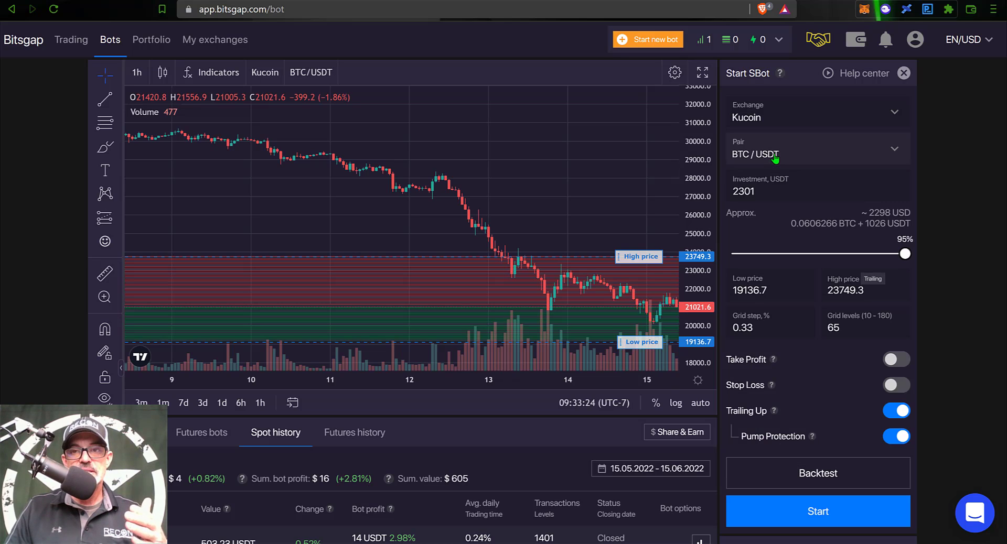
Step: Replace the 2300 USDT investment amount with 500 USDT
click(769, 193)
key(Down)
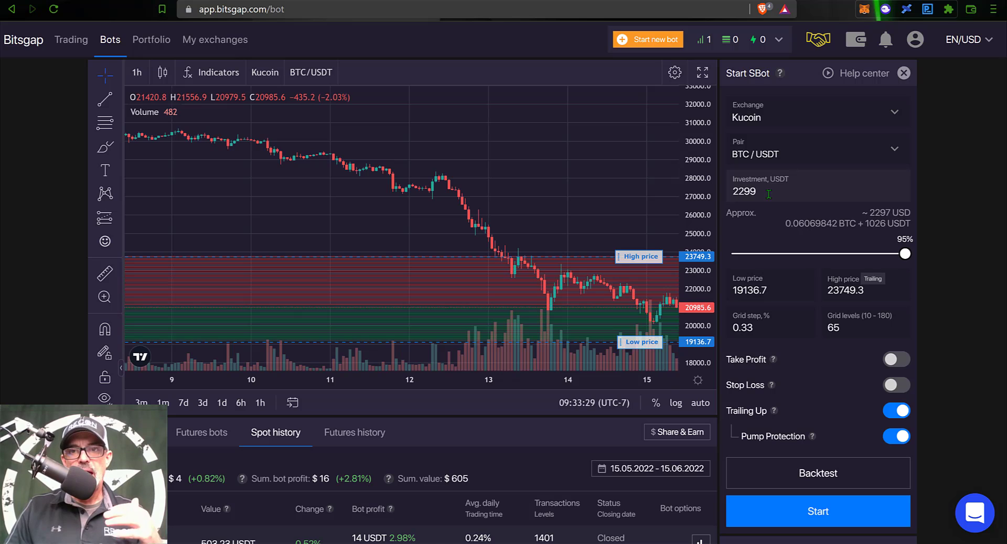
key(Up)
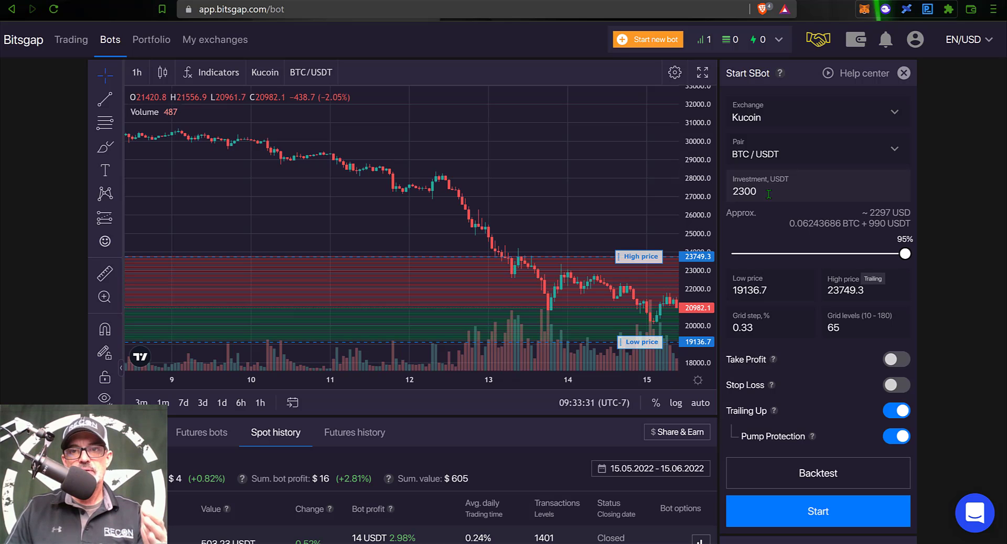
drag(768, 194, 722, 189)
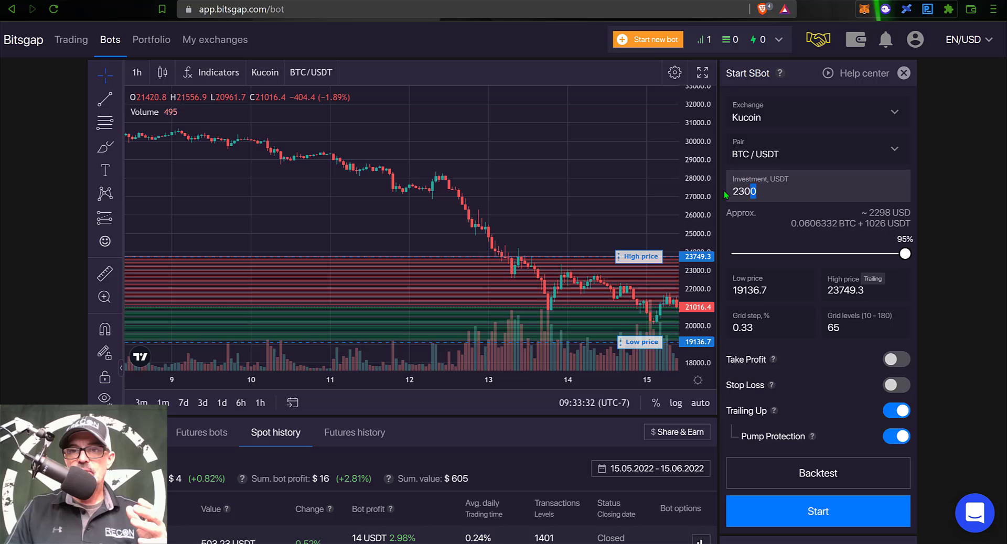
text(5)
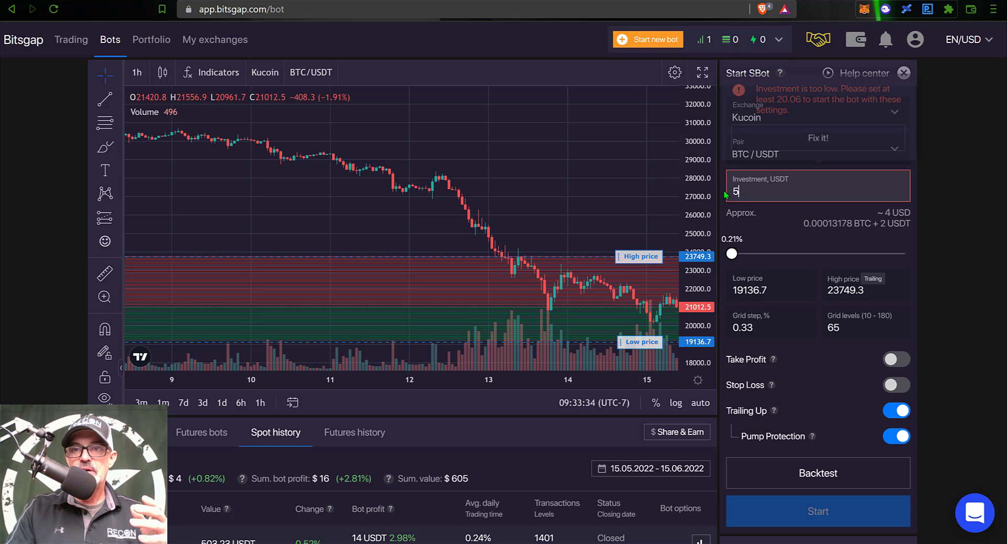
text(00)
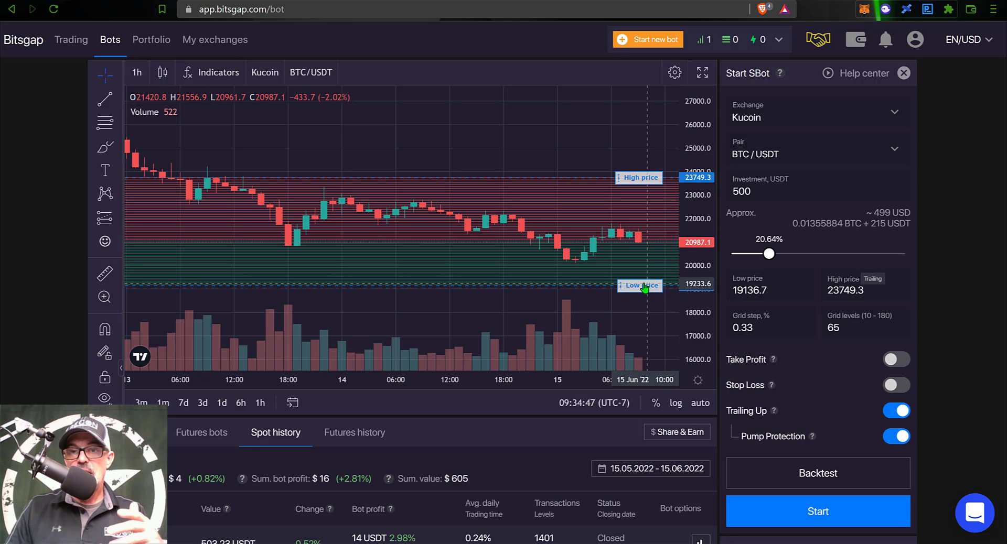
Step: Set the grid's low price to 18000 and high price to 24000
drag(644, 289, 643, 312)
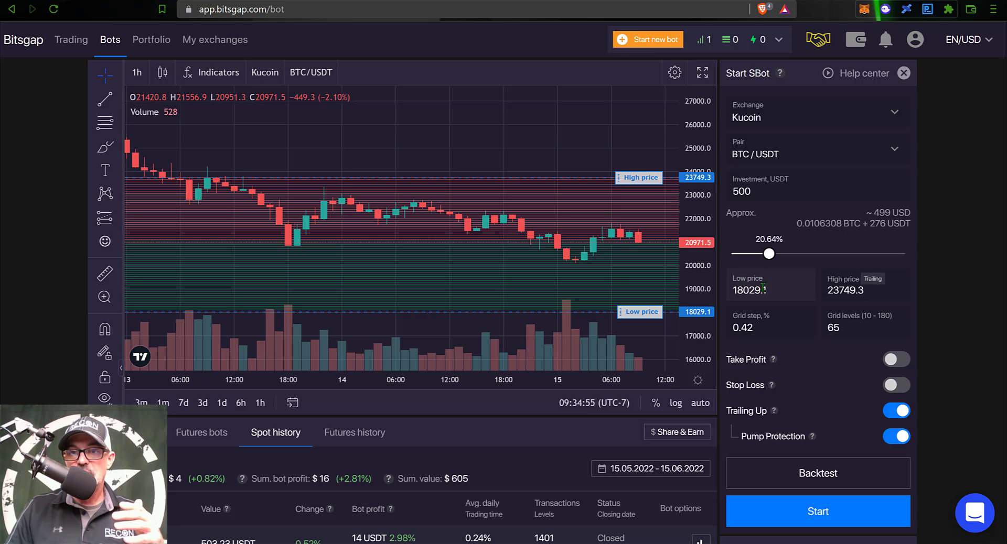
double_click(726, 288)
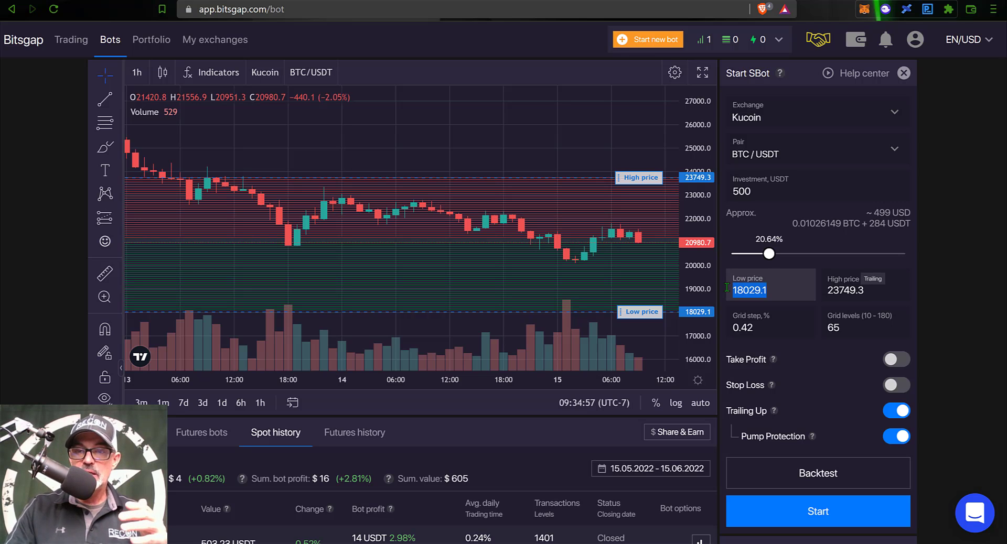
text(18000)
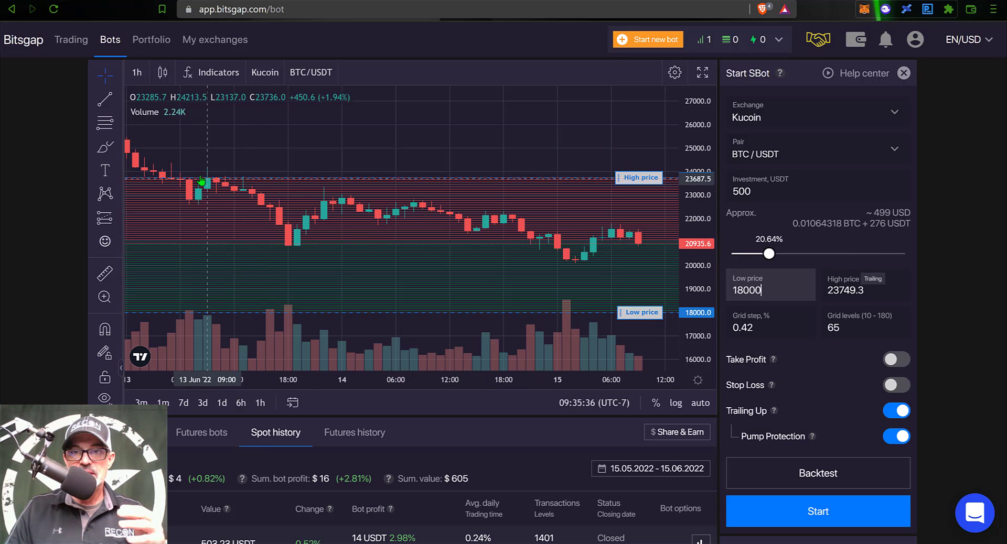
click(760, 286)
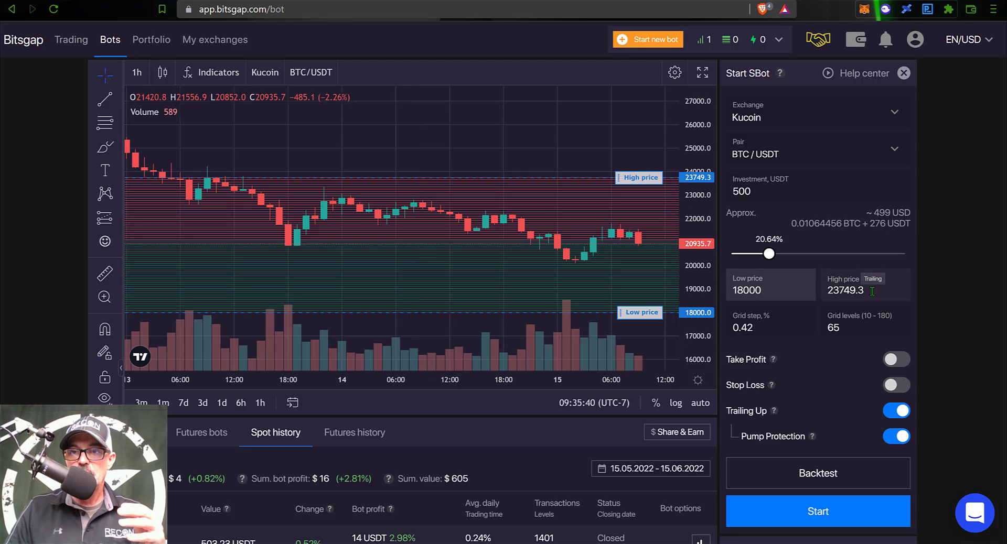
drag(872, 291, 816, 284)
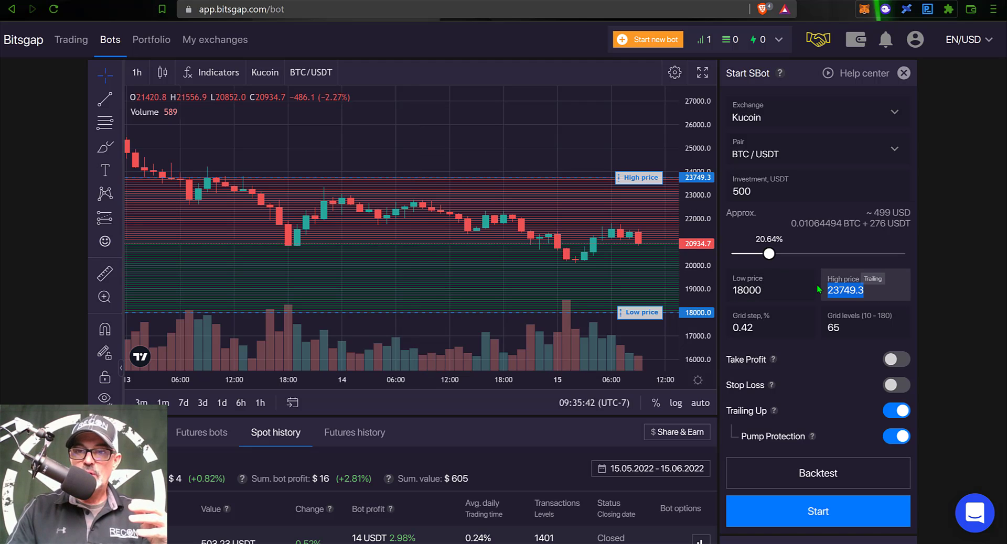
text(24000)
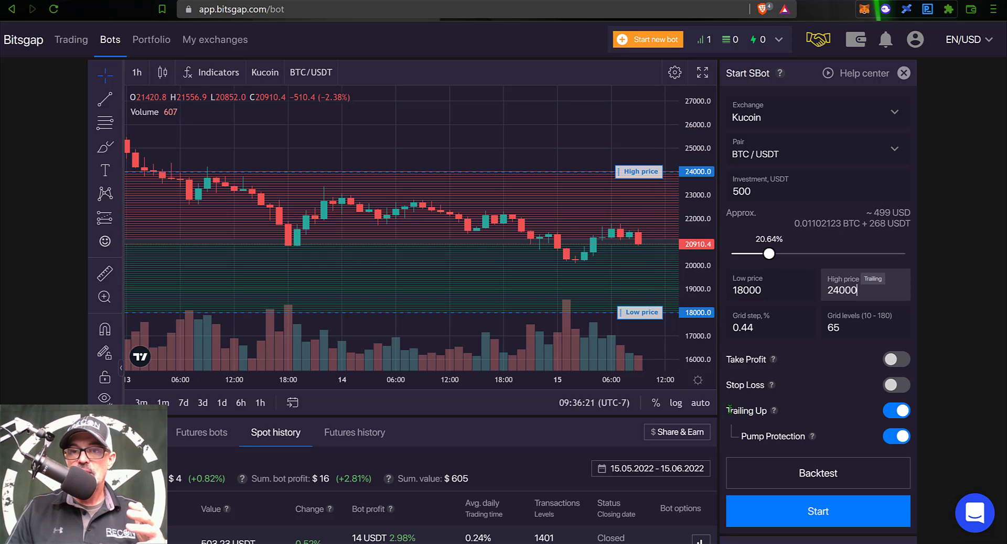
triple_click(750, 409)
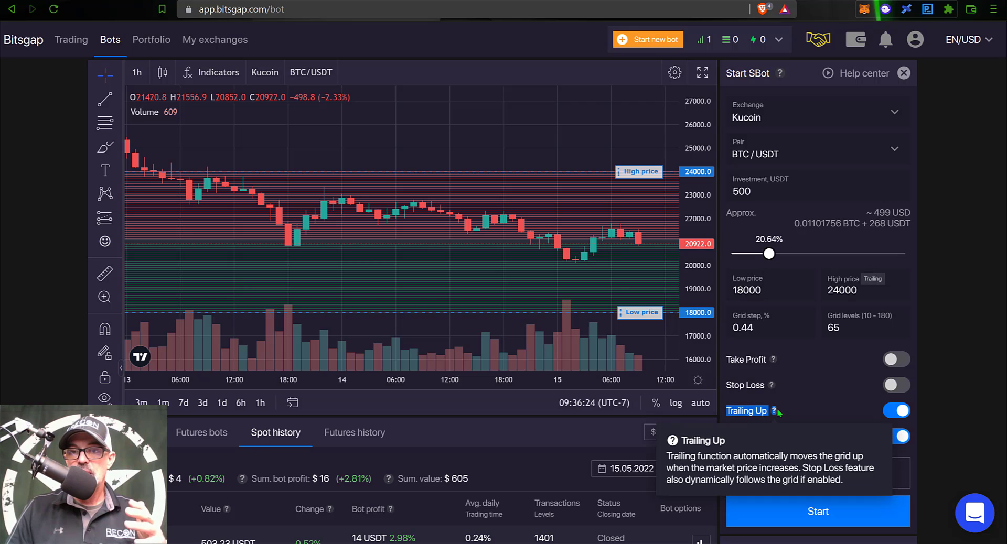
mouse_move(776, 408)
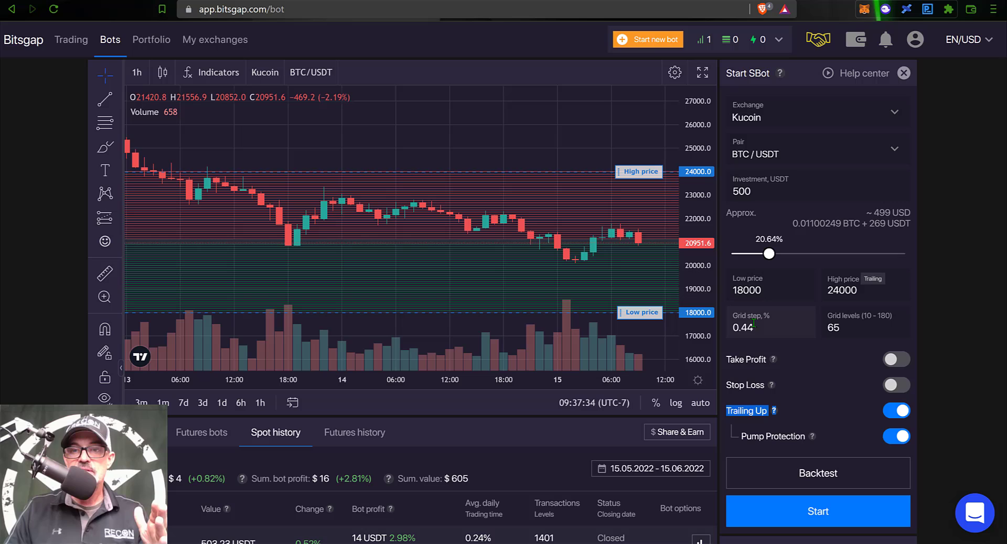
Step: Change the grid step from 0.44% to 0.7%, giving 41 grid levels
click(744, 326)
key(shift+End)
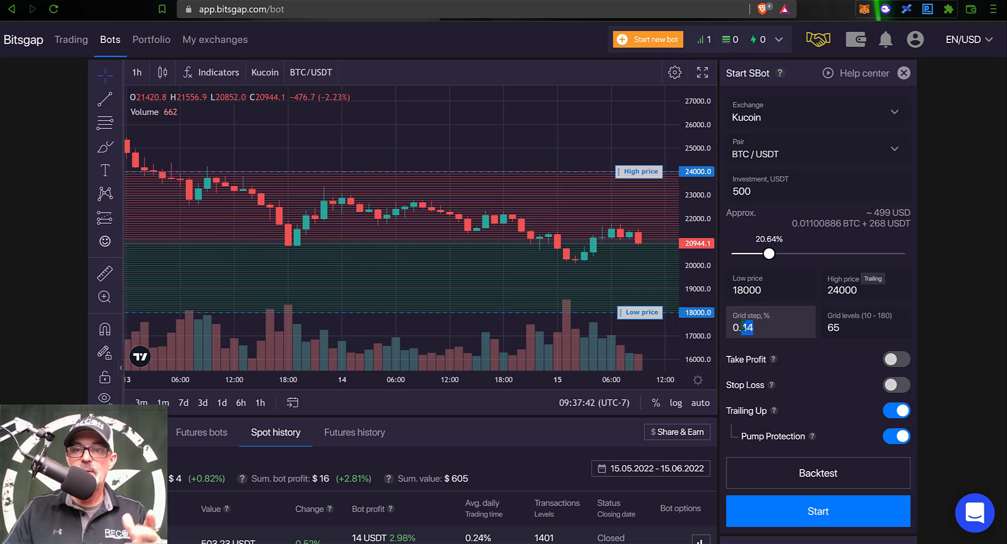
text(70)
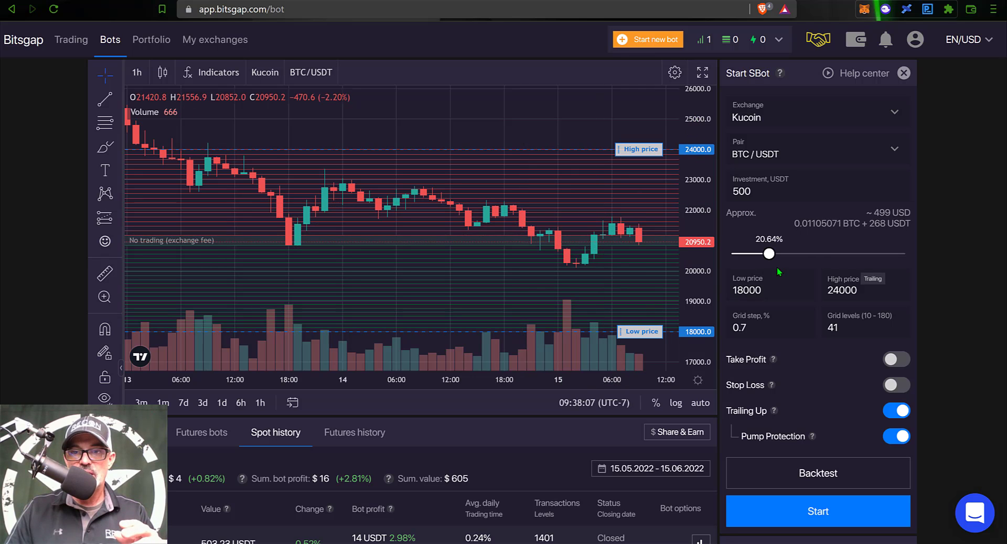
drag(746, 328, 741, 328)
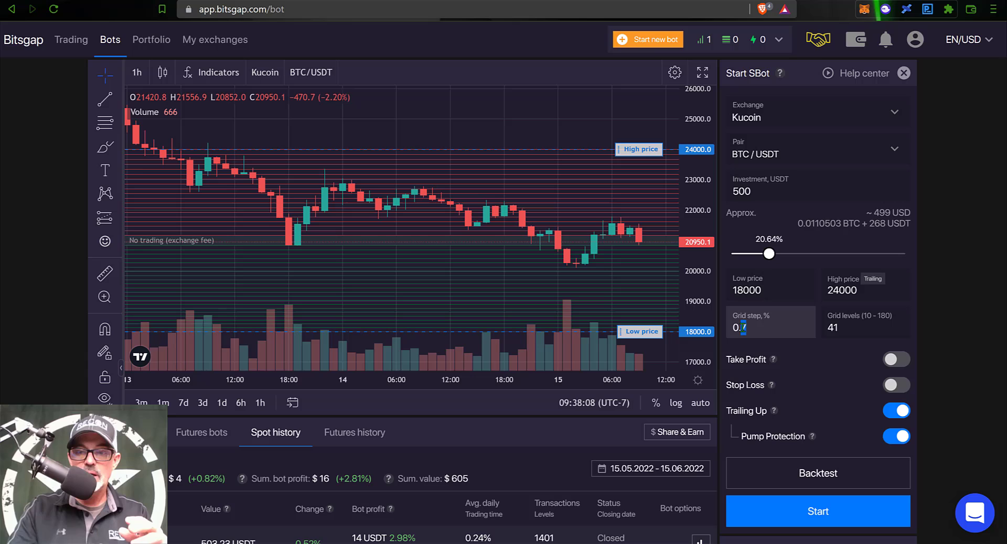
text(9)
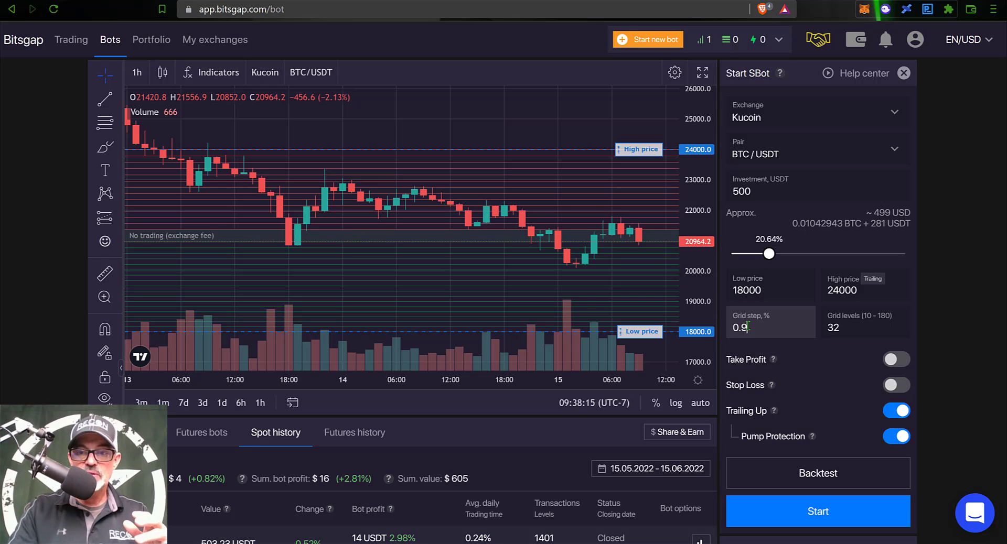
key(BackSpace)
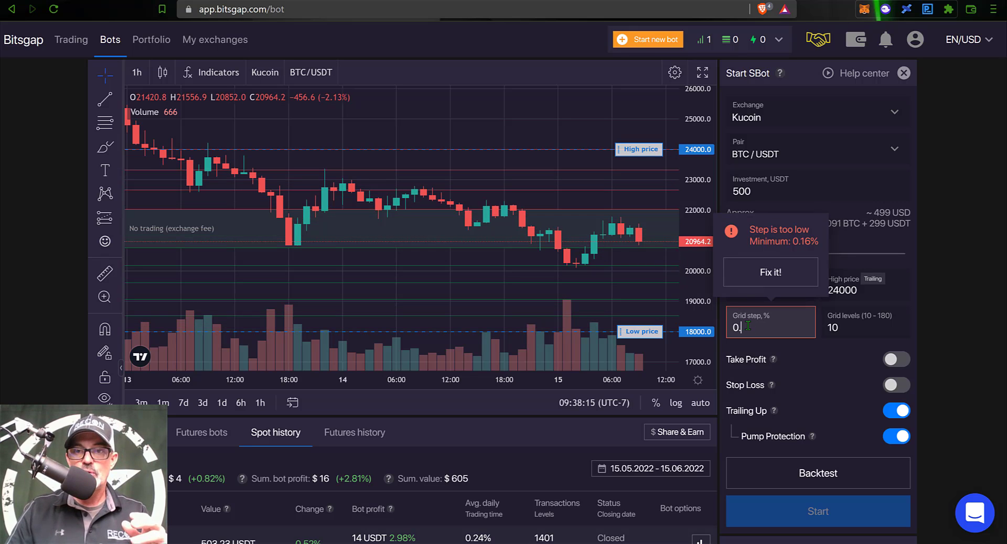
text(7)
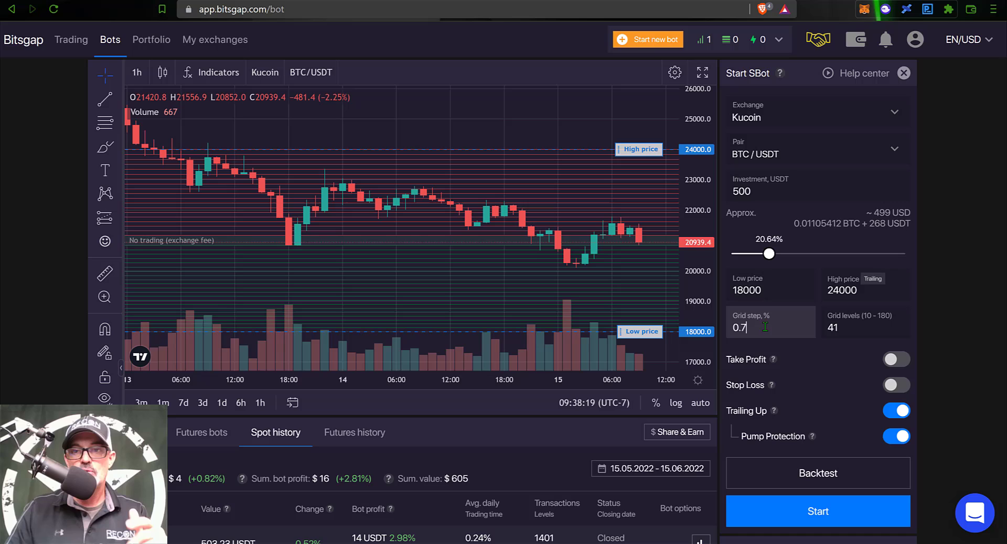
click(831, 327)
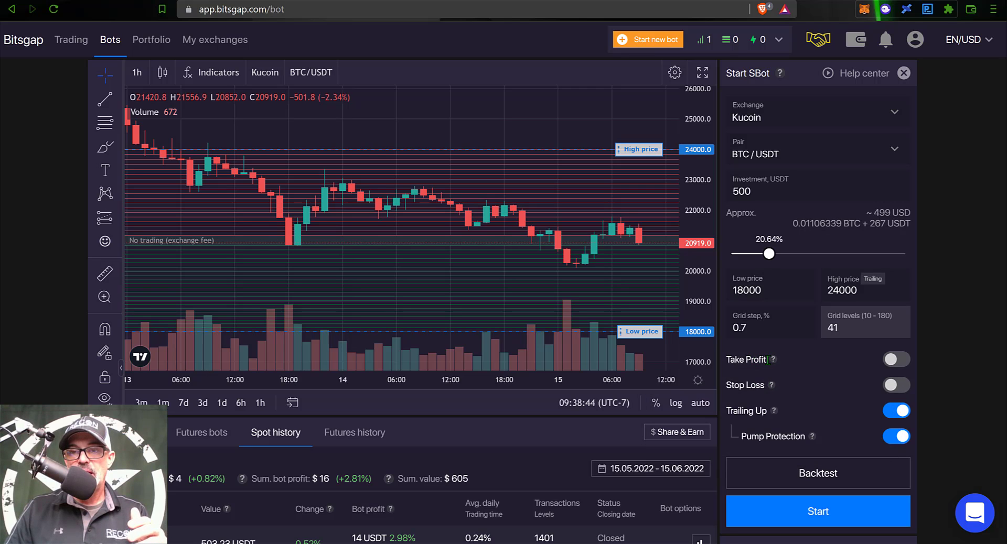
mouse_move(774, 361)
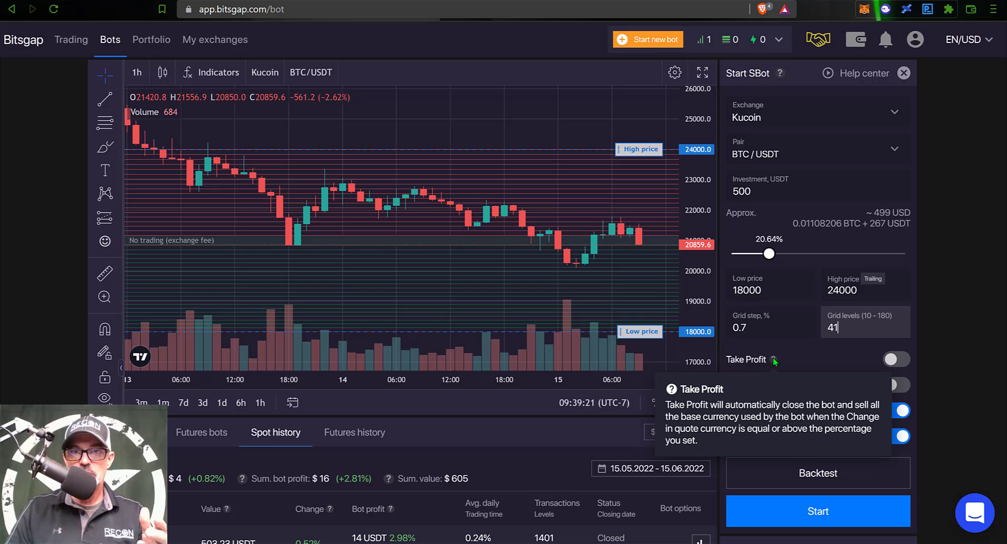
mouse_move(772, 385)
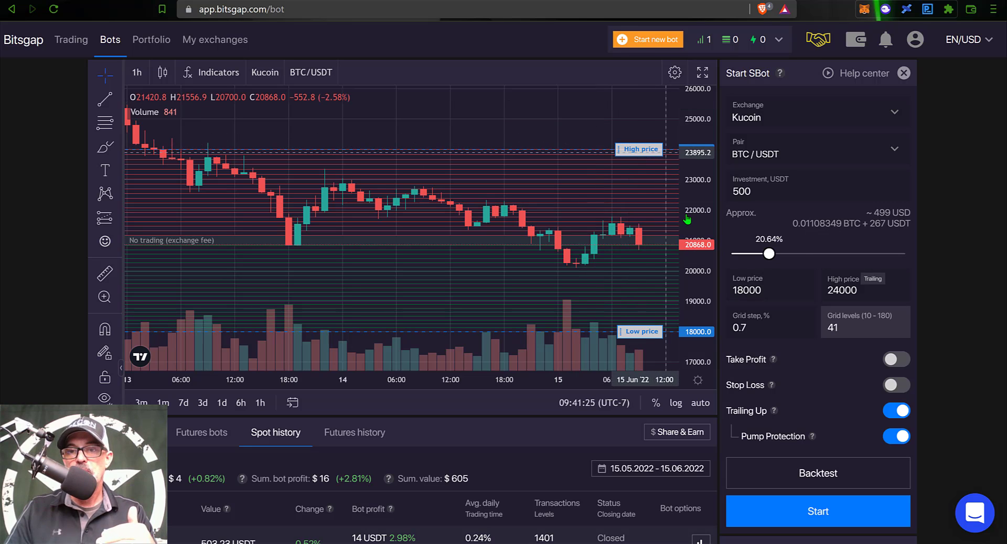
Step: Open the Pump Protection help article from its ? icon
scroll(811, 402, down, 1)
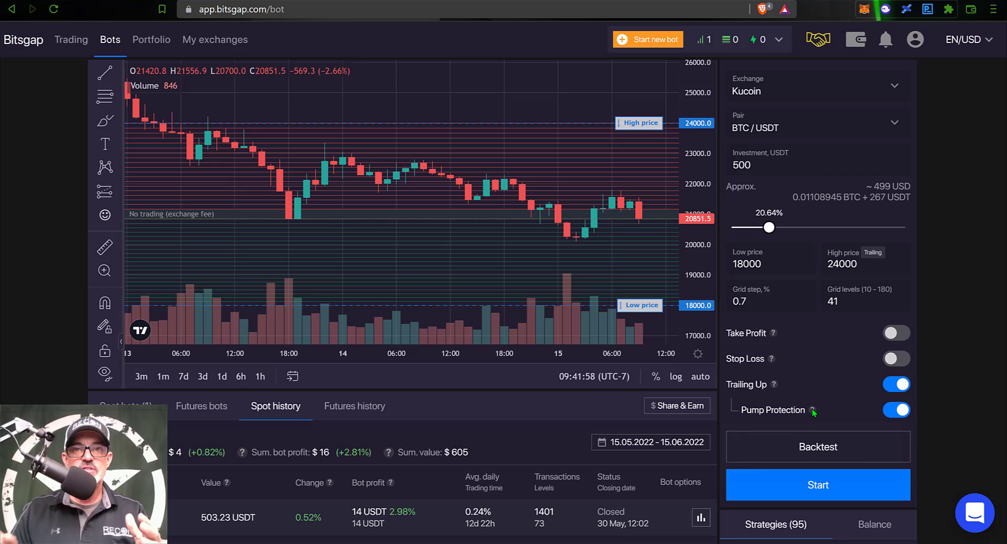
mouse_move(811, 409)
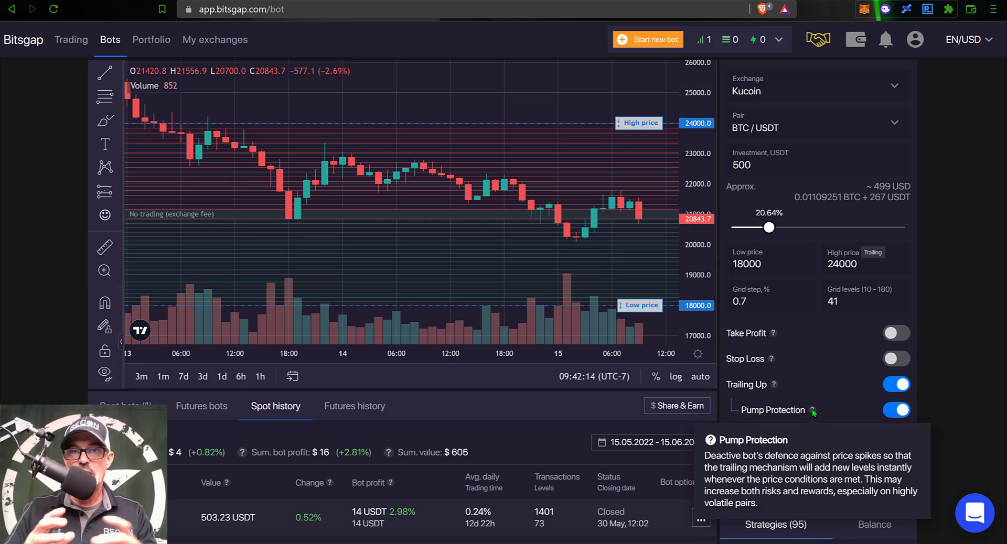
click(812, 410)
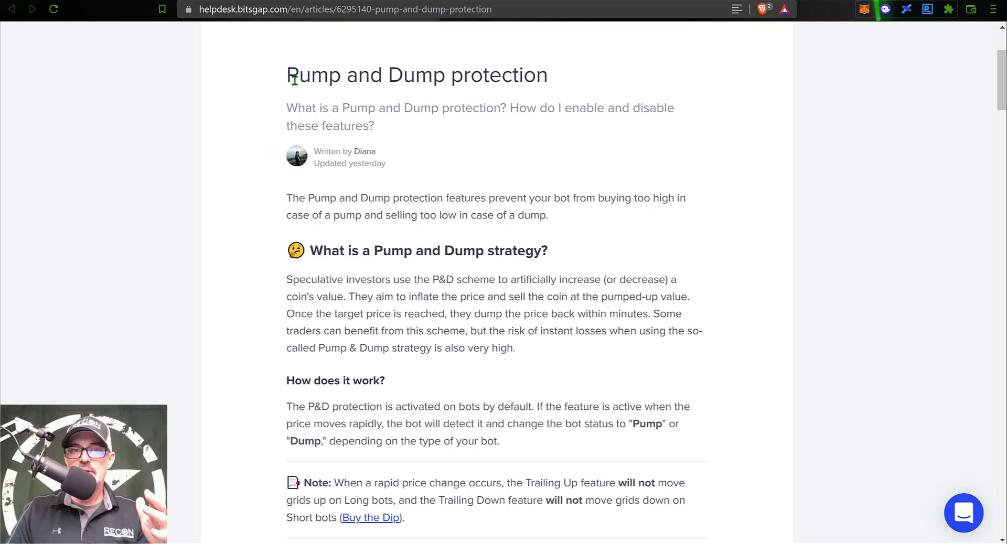
Step: Highlight the Pump and Dump protection article's title and opening sentence while reading
drag(287, 75, 548, 72)
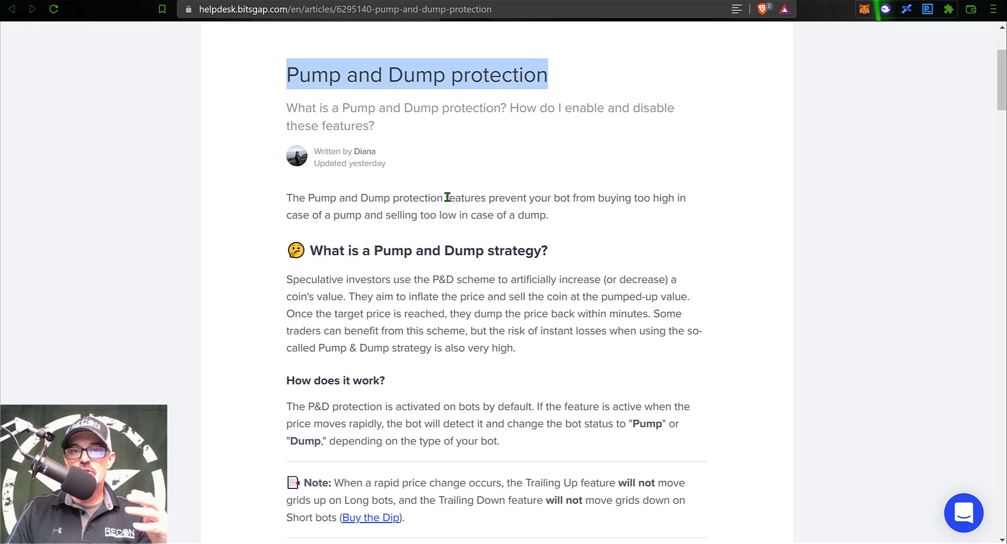
drag(445, 198, 550, 207)
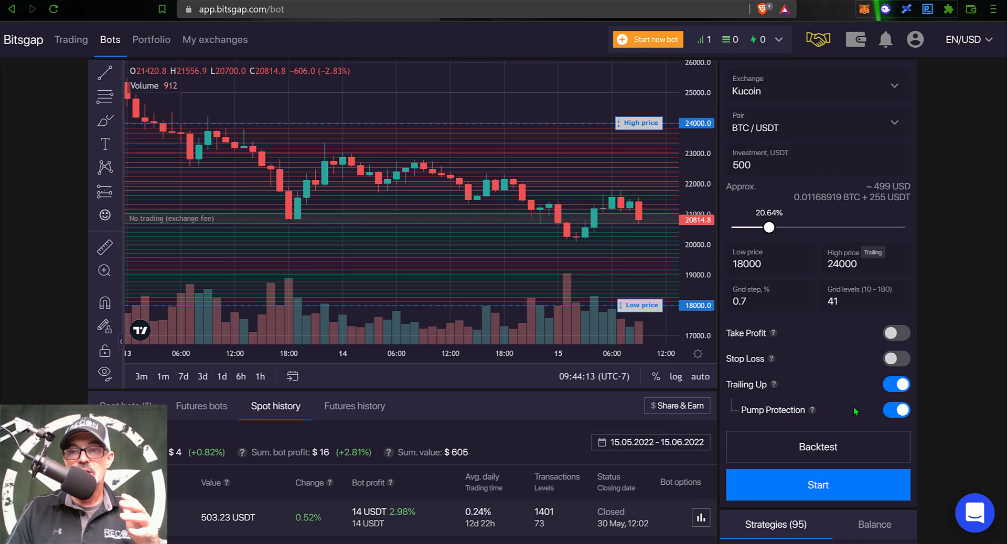
Step: Switch Pump Protection off and run a backtest of the current grid settings
click(901, 412)
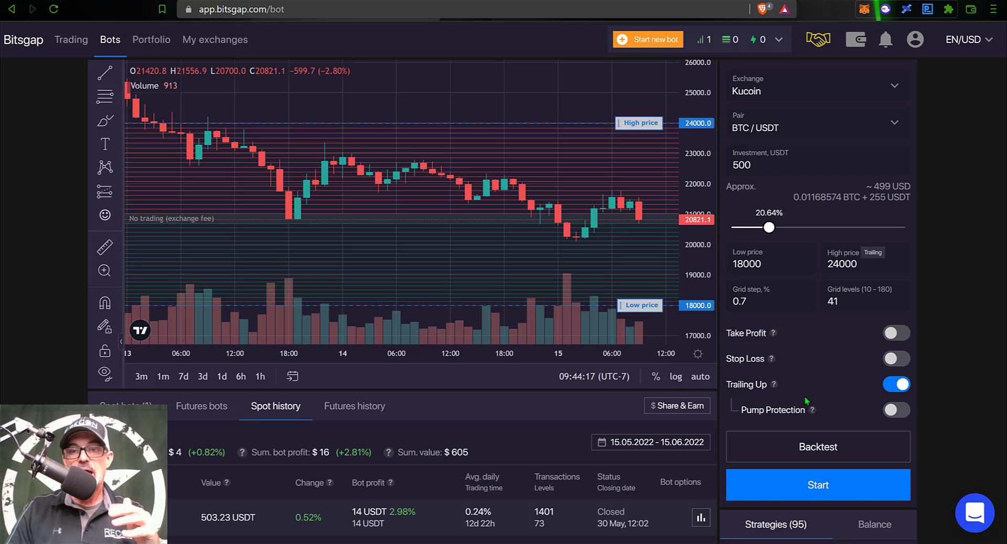
mouse_move(778, 409)
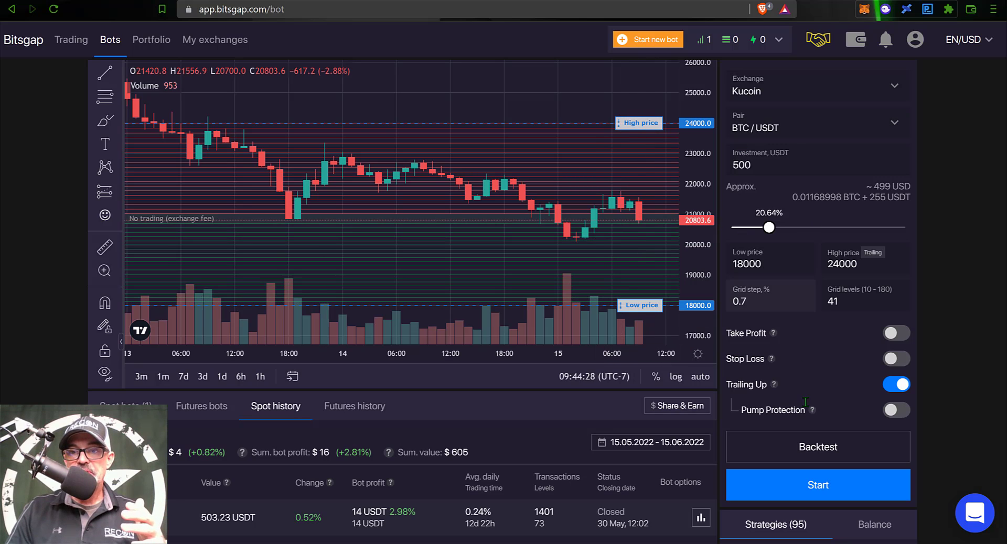
click(823, 446)
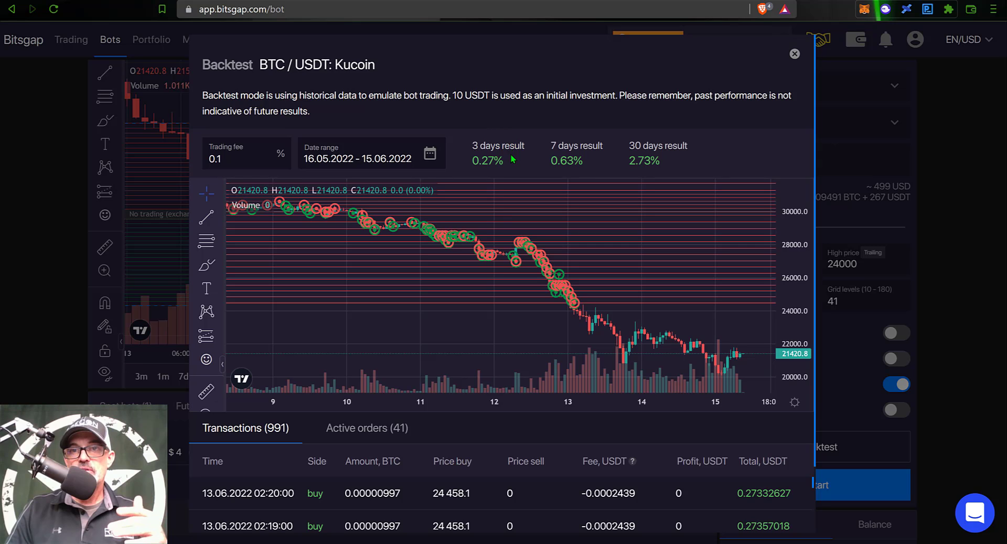
click(794, 54)
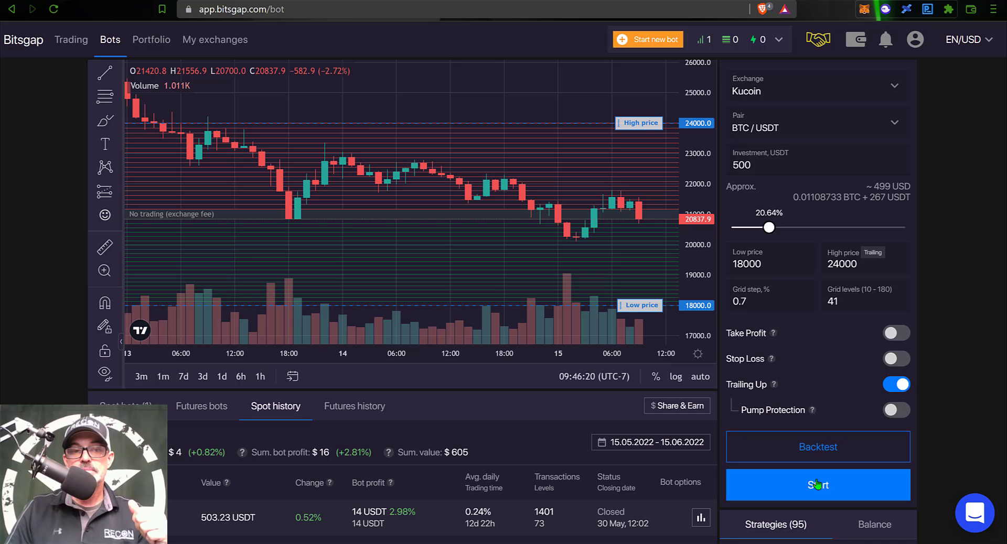
Step: Start the bot to show its confirmation summary with 41 levels
click(816, 484)
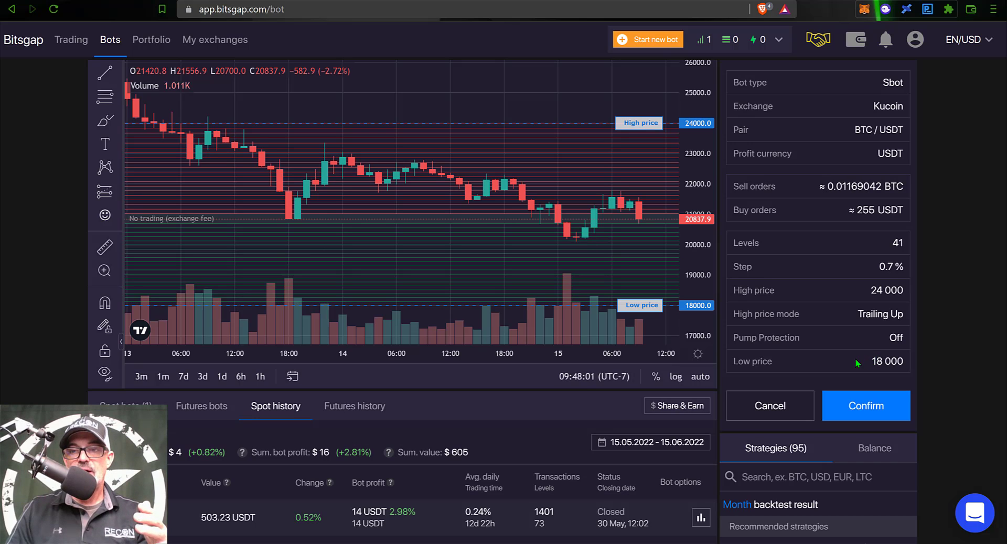
Step: Confirm and start the KuCoin BTC/USDT SBot with its 18 000–24 000 range and 0.7% step
click(872, 405)
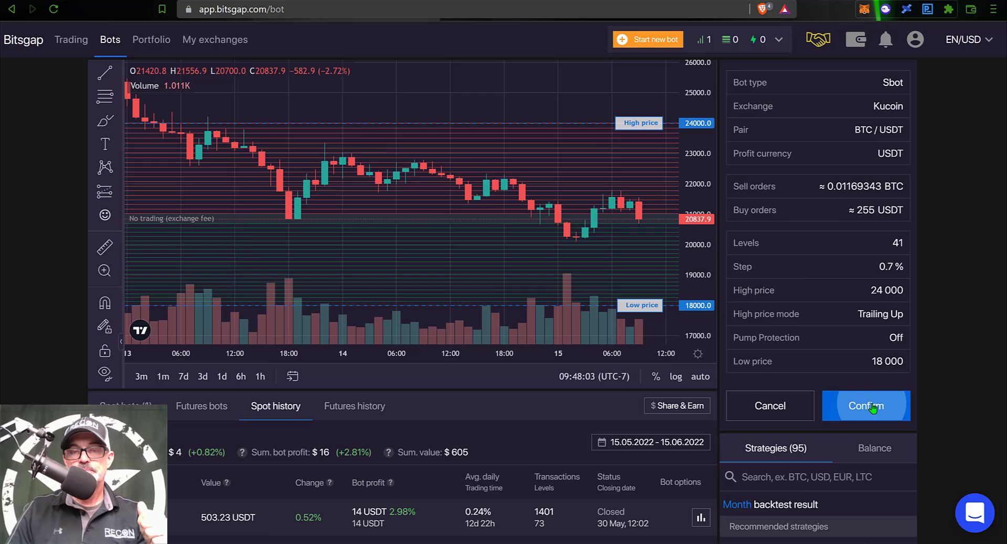